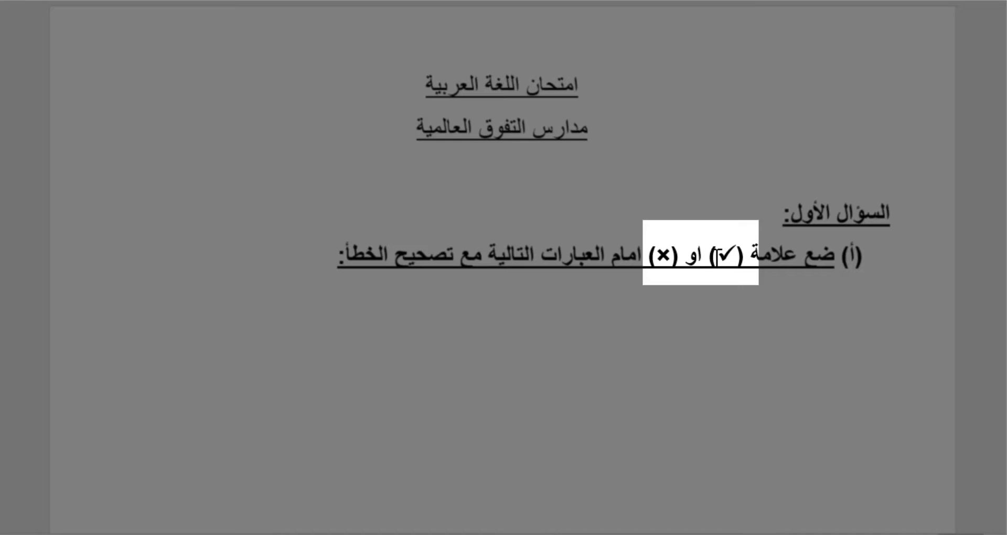
Add a new auto-numbered line (ب) after the end of question (أ).
double_click(726, 256)
left_click(717, 259)
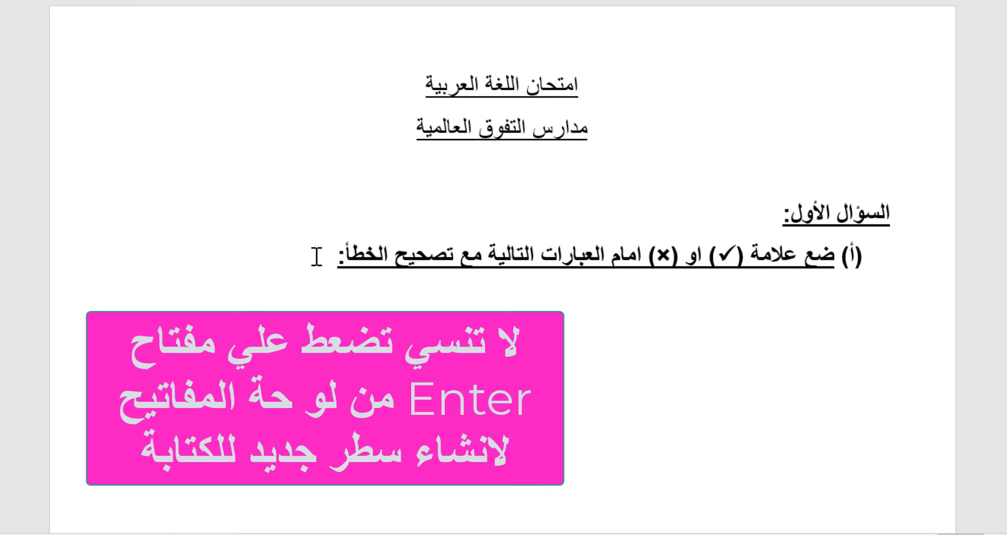
key("Return")
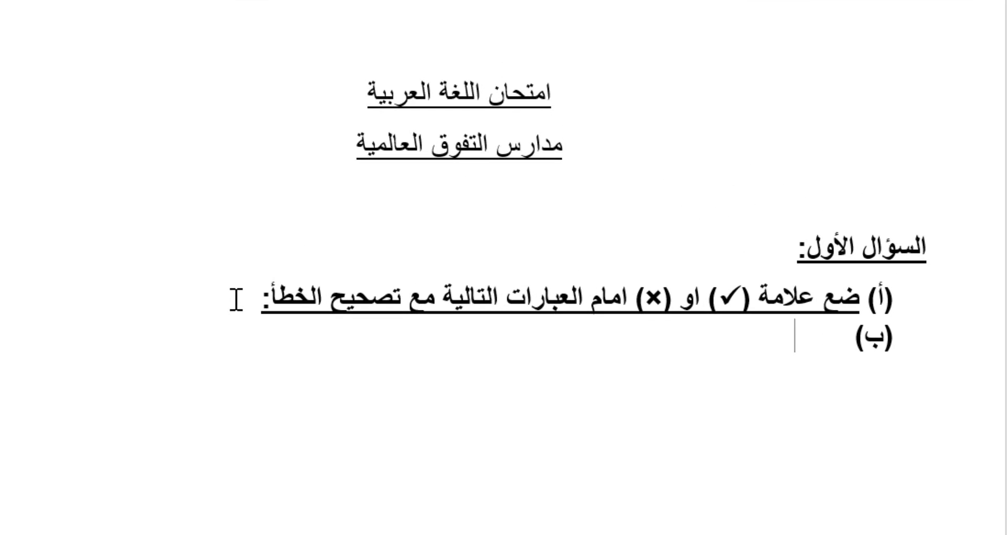
Type 'ضع علامة (' after the (ب) label.
type("ض")
type("ع ")
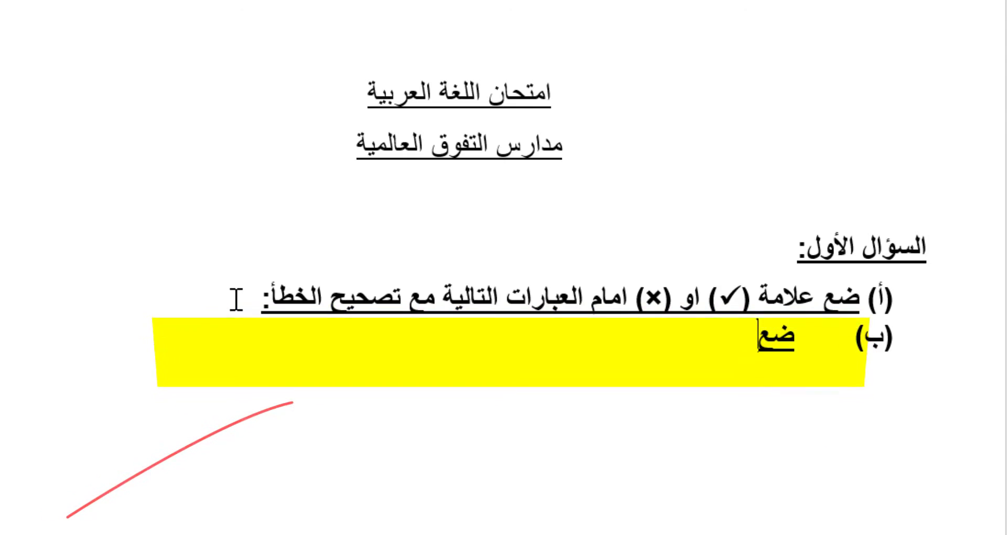
type("علامة")
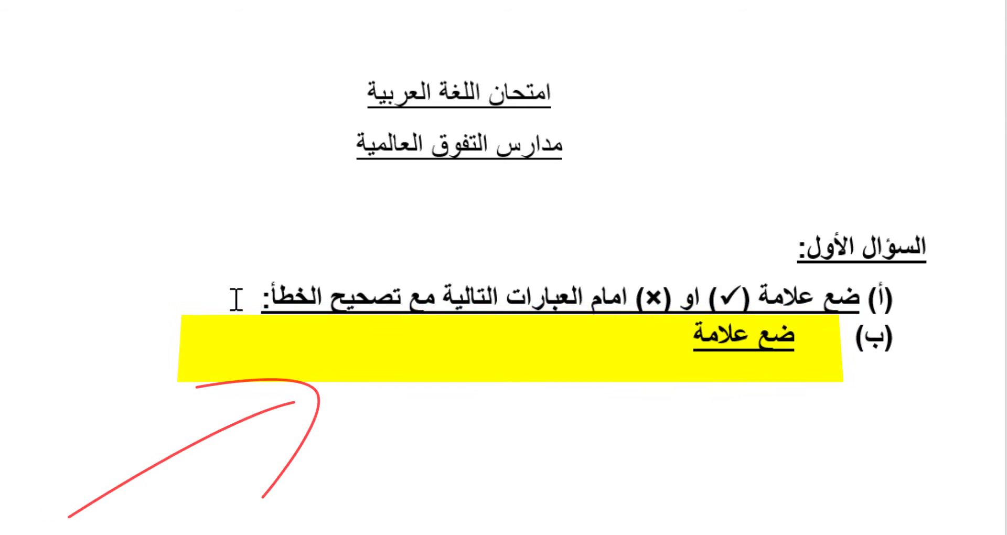
type(" (")
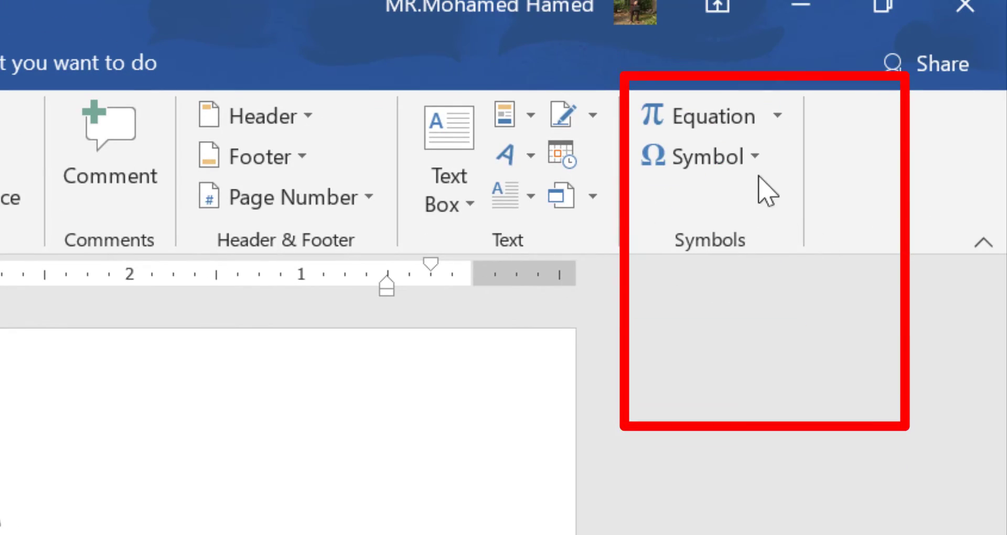
Open the full Symbol dialog through Insert > Symbol > More Symbols.
left_click(755, 156)
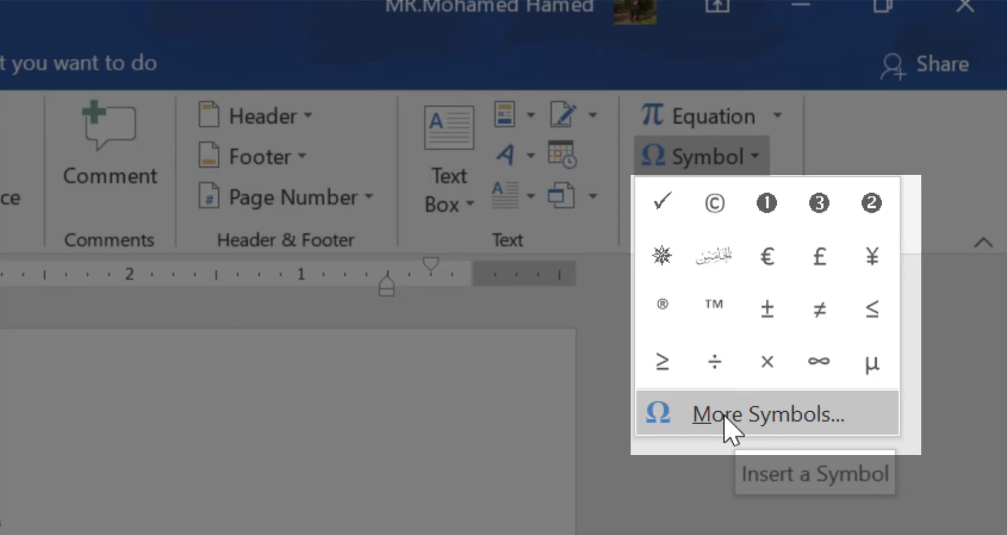
left_click(726, 417)
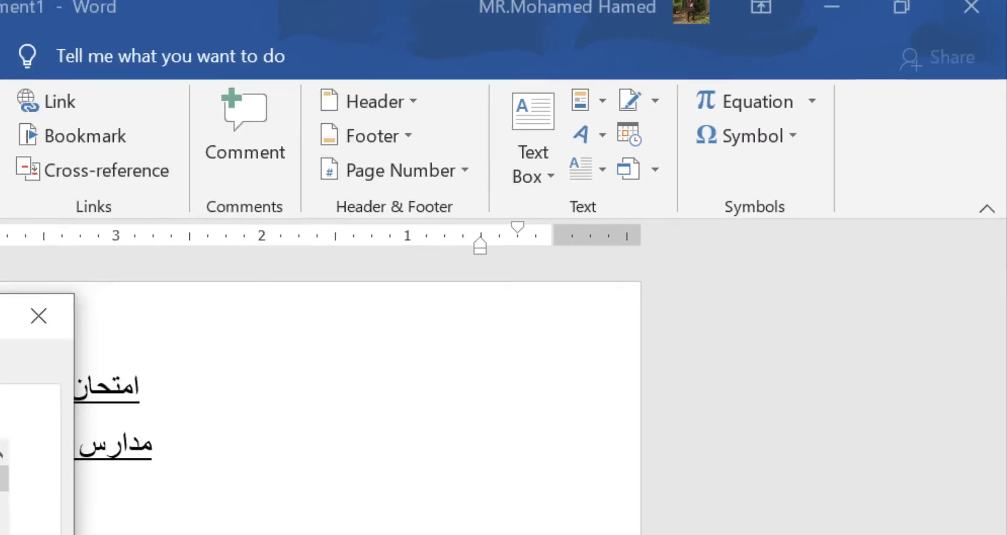
left_click(255, 234)
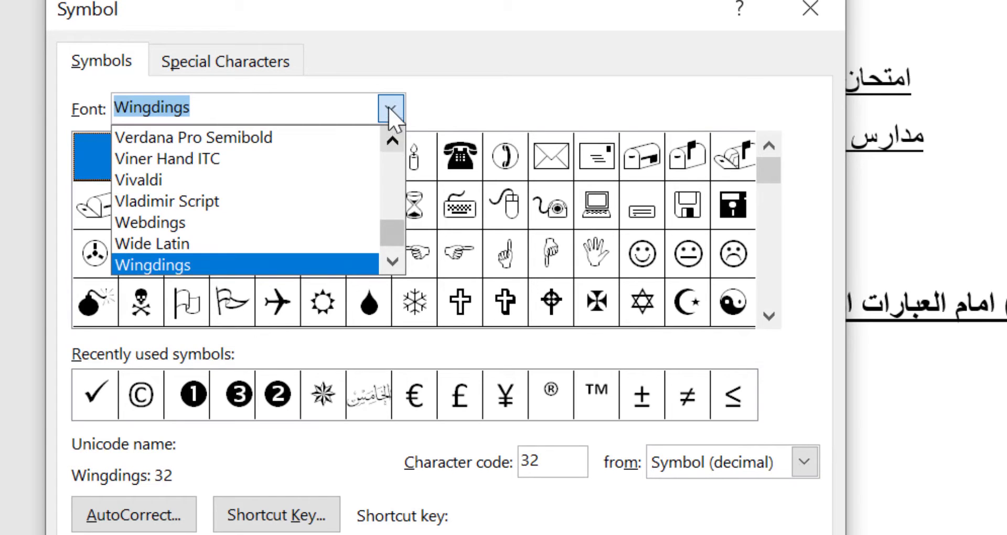
left_click(392, 107)
mouse_move(768, 173)
left_mouse_down()
mouse_move(771, 246)
mouse_move(771, 173)
left_mouse_up()
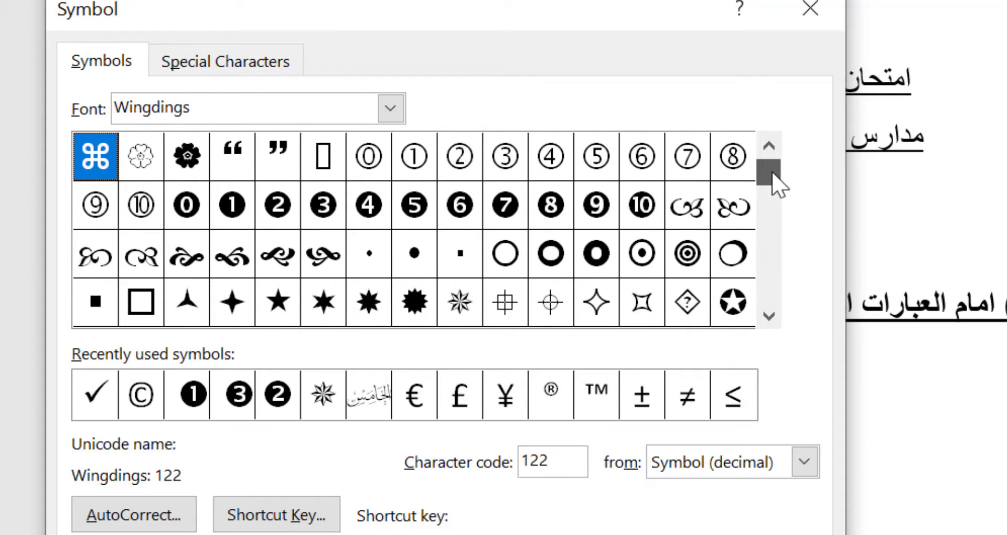
left_click_drag(778, 183, 770, 205)
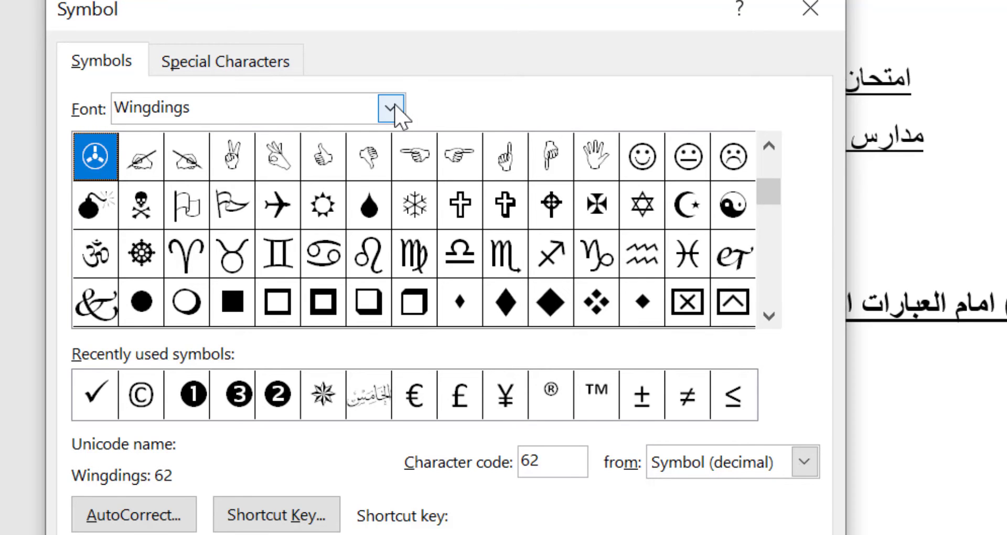
left_click(392, 109)
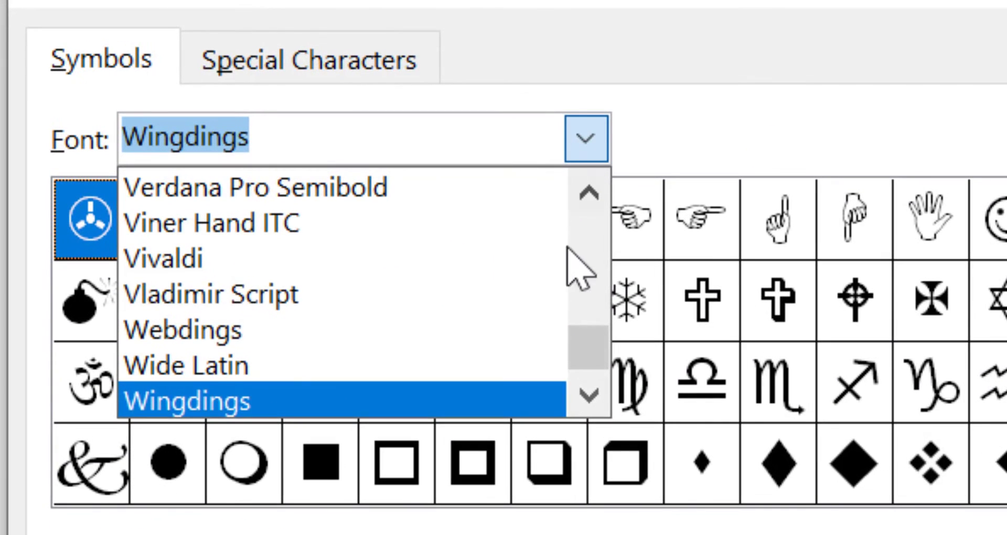
mouse_move(590, 349)
left_mouse_down()
mouse_move(590, 259)
mouse_move(590, 365)
left_mouse_up()
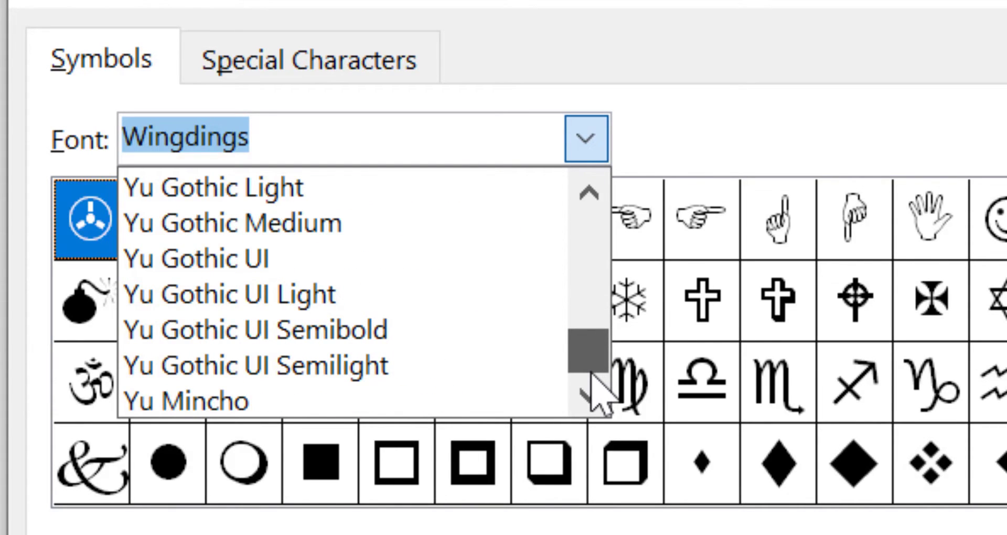
left_click(589, 193)
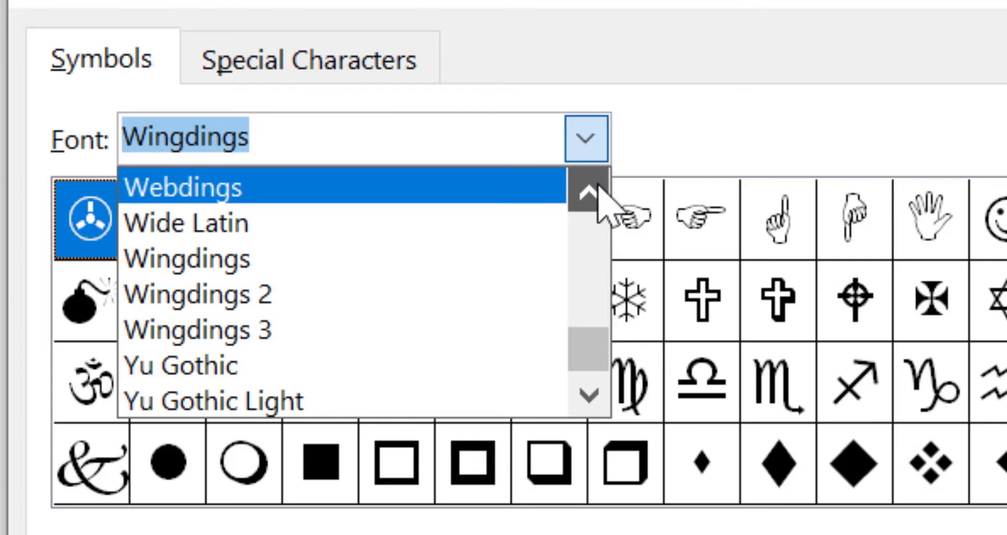
left_click(588, 193)
left_click(310, 293)
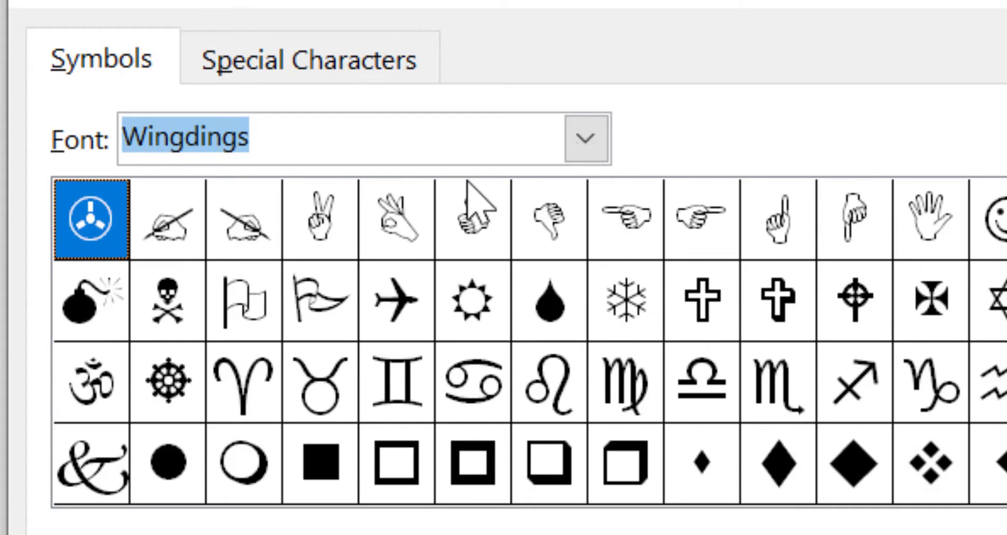
left_click(587, 141)
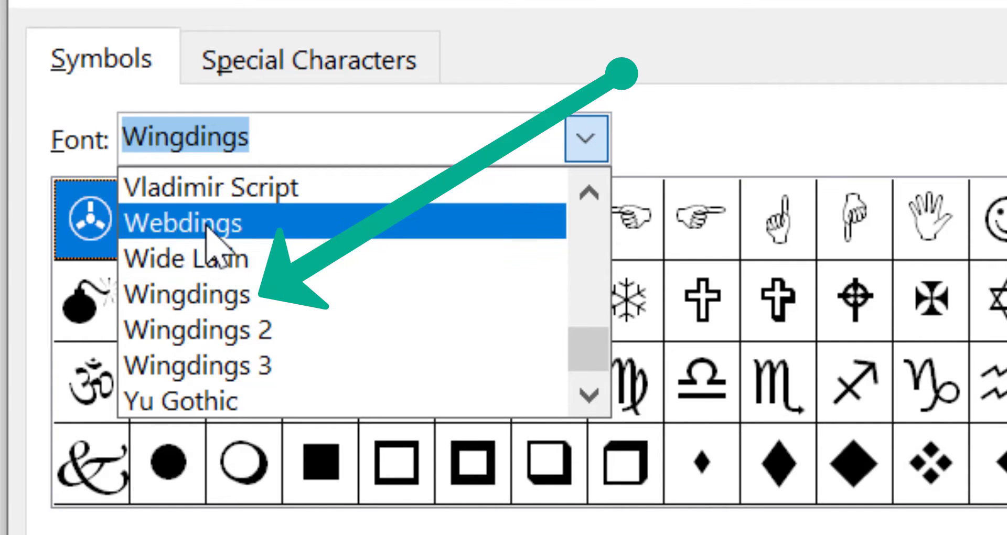
Insert the Wingdings check mark (code 252) inside the parentheses on line (ب).
left_click(213, 294)
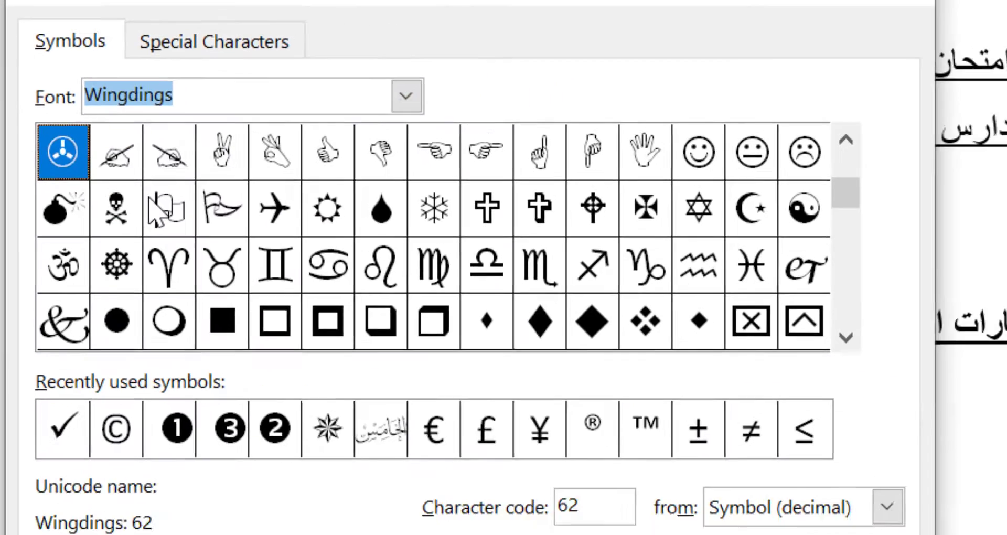
left_click(670, 270)
left_click(670, 270)
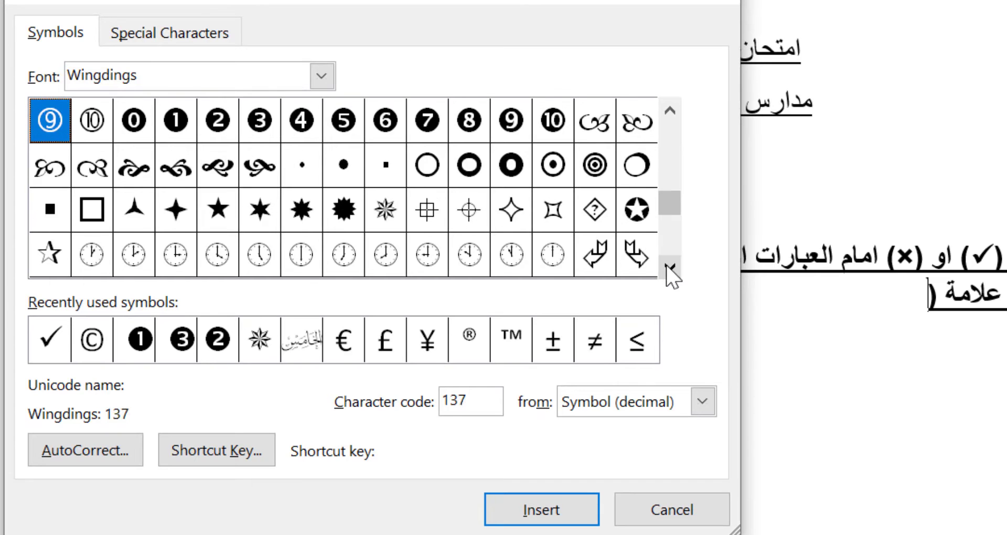
left_click(670, 270)
left_click(670, 270)
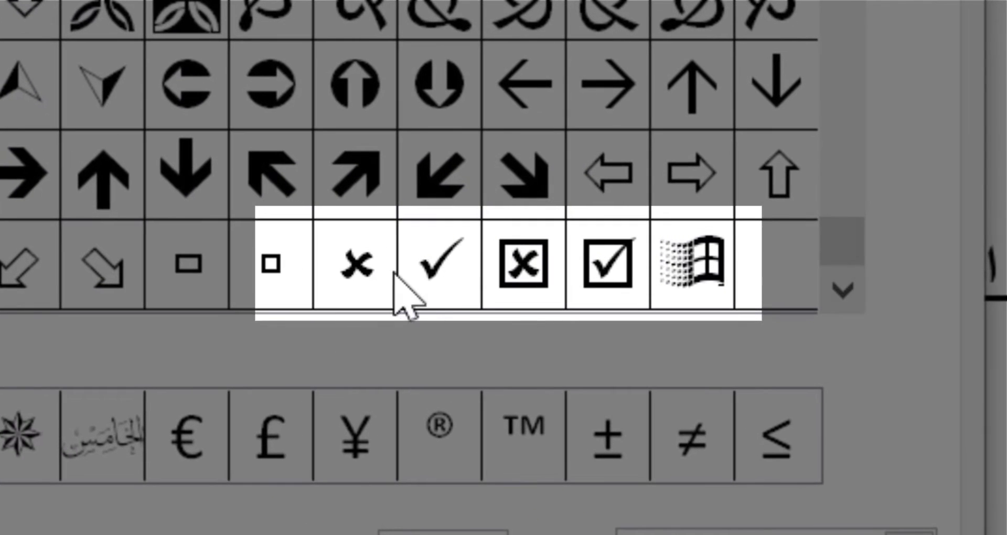
left_click(447, 273)
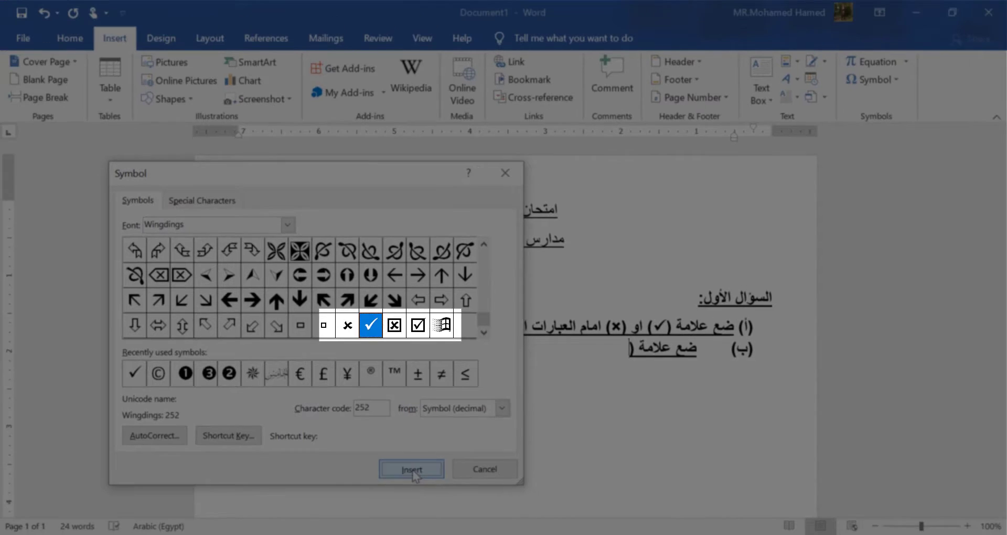
left_click(411, 469)
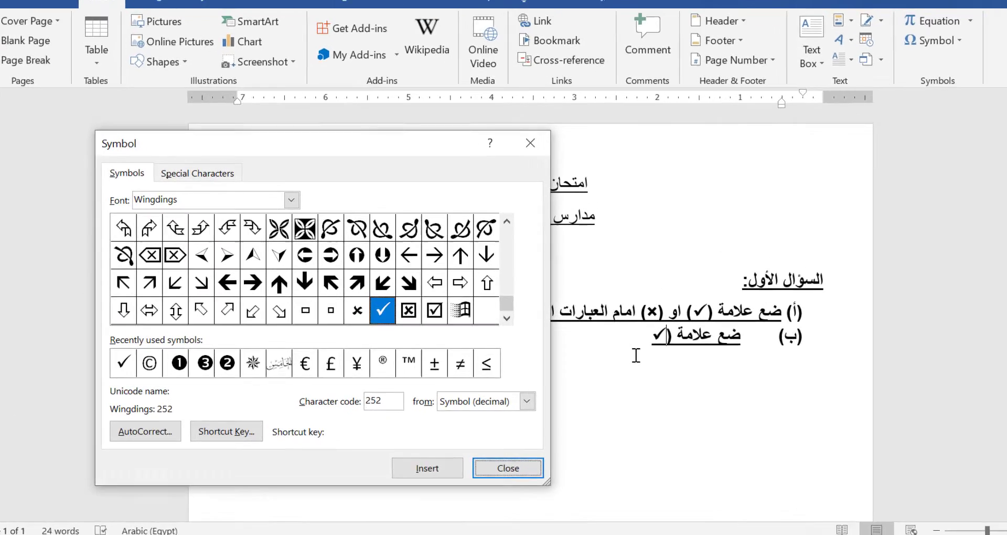
Close the (✓) bracket and insert the Wingdings × mark (code 251) in a second bracket.
type(")")
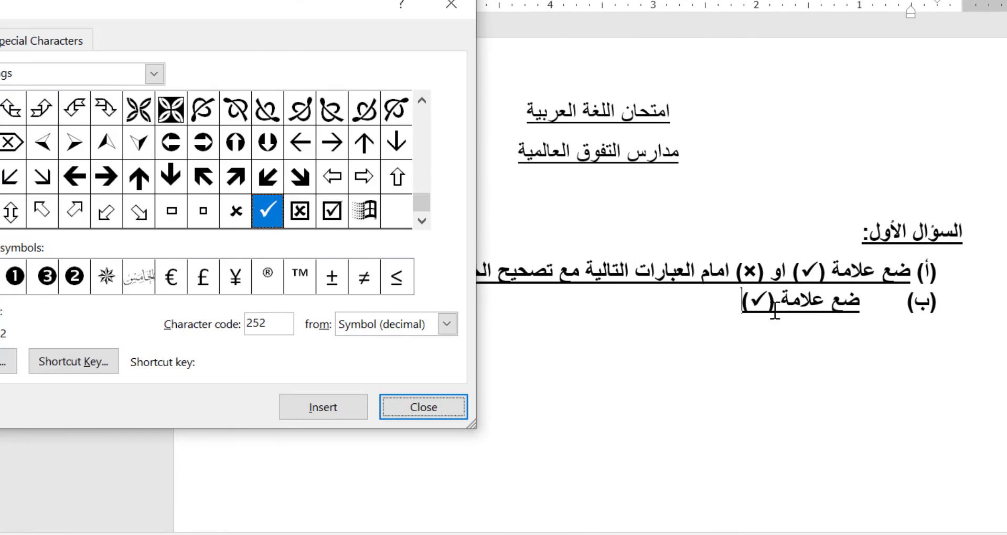
key("Escape")
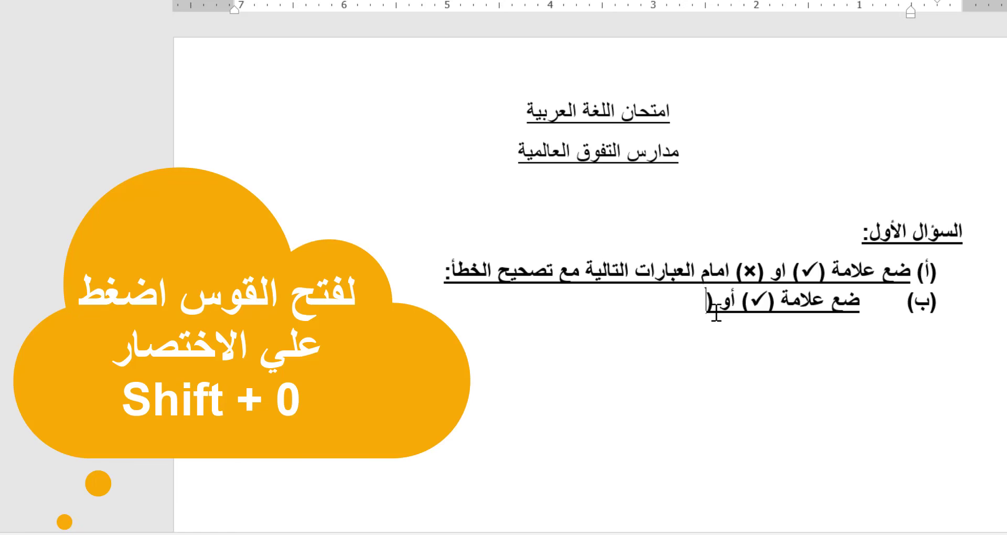
type(")")
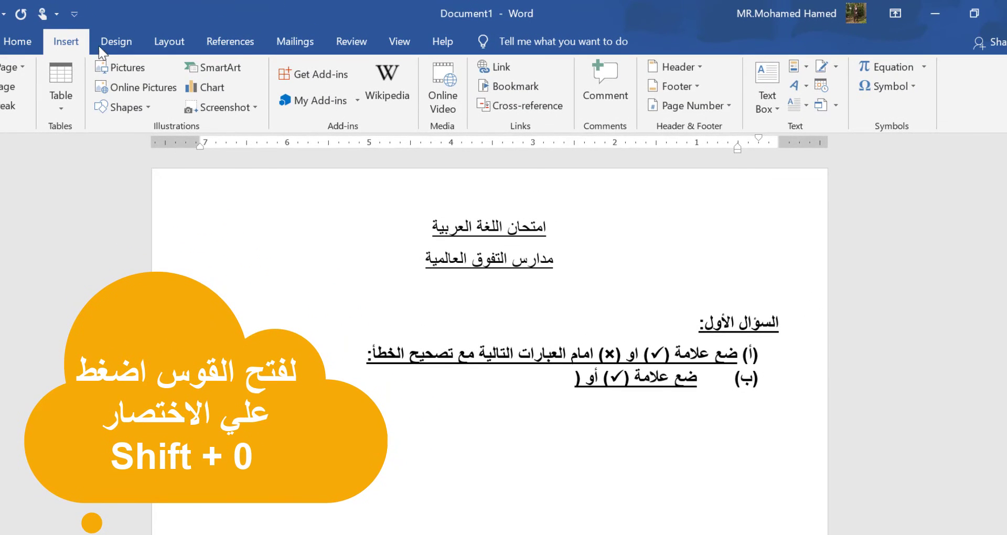
left_click(909, 87)
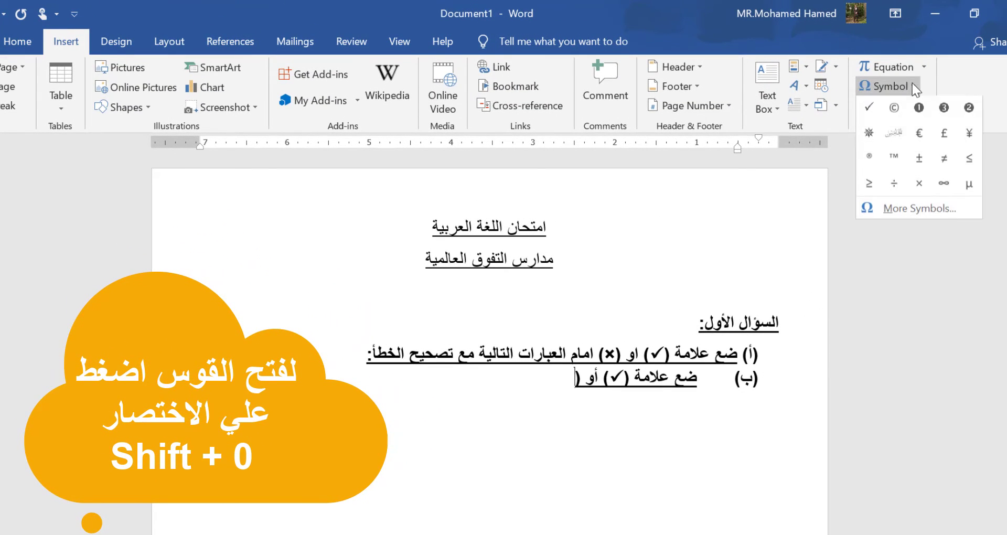
left_click(919, 209)
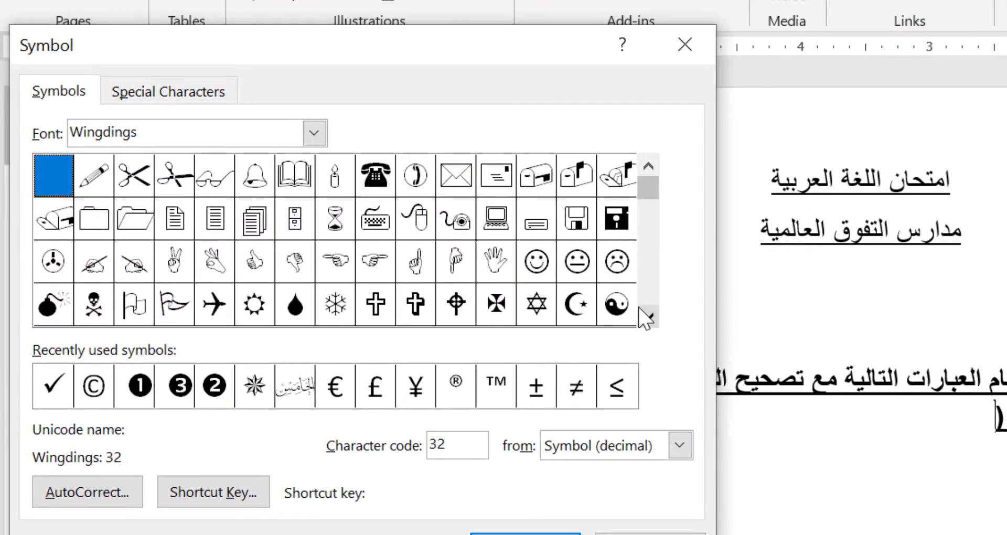
left_click(646, 316)
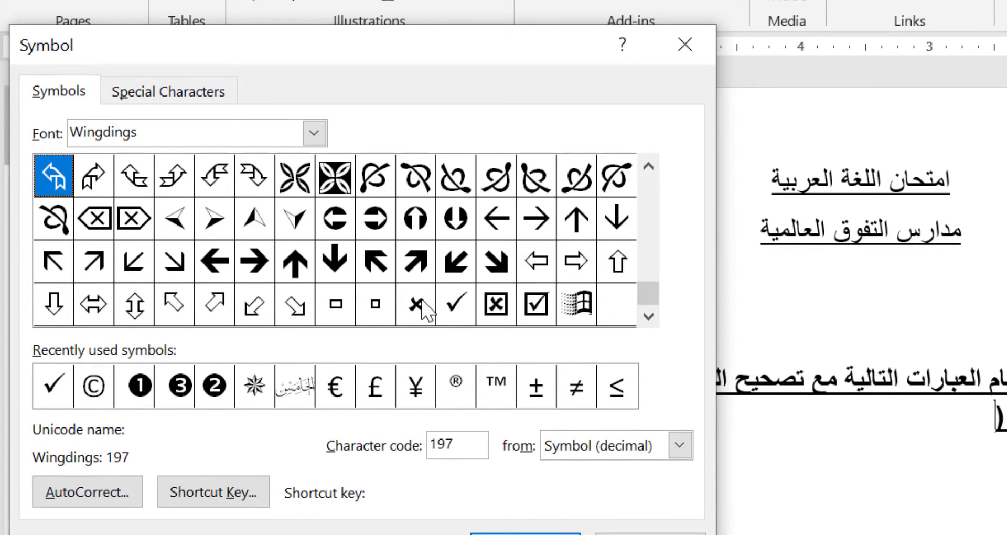
left_click(419, 304)
left_click(304, 427)
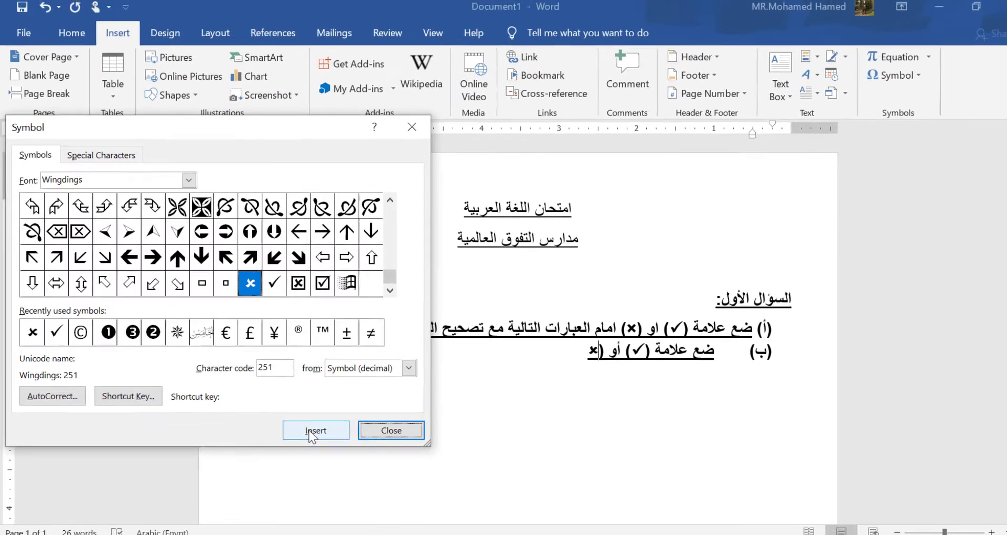
End line (ب) with ') أمام العبارات الأتية' and correct the misspelling to العبارات.
key("Escape")
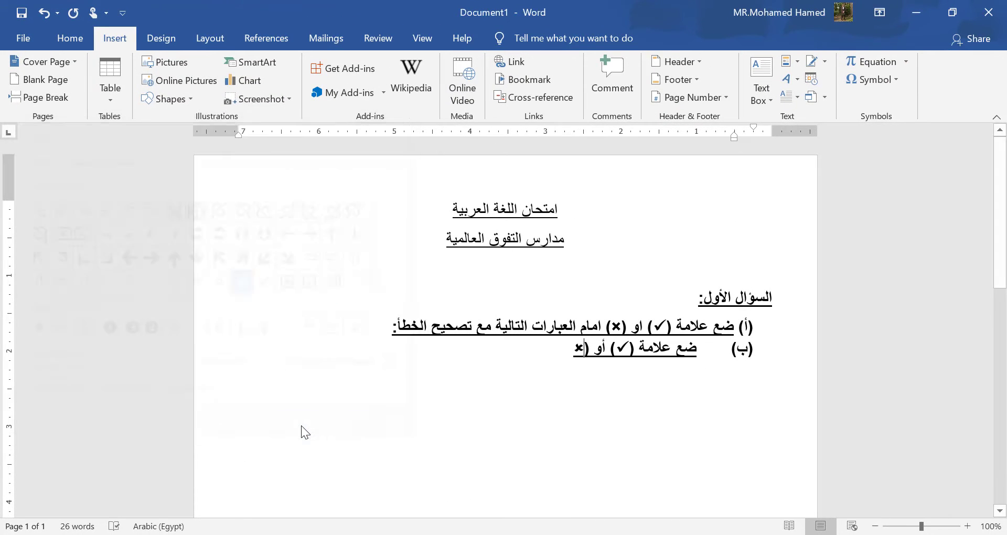
type(")")
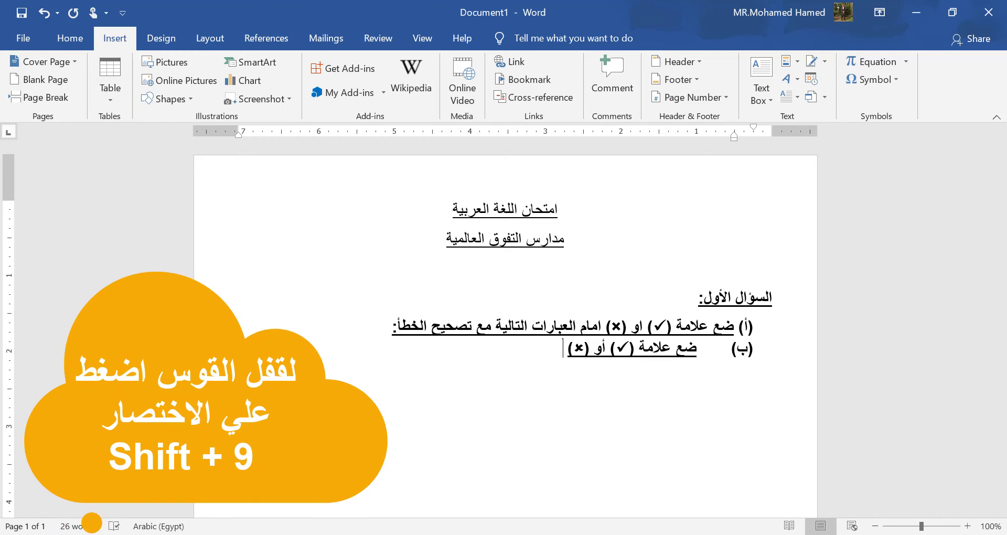
type(" أ")
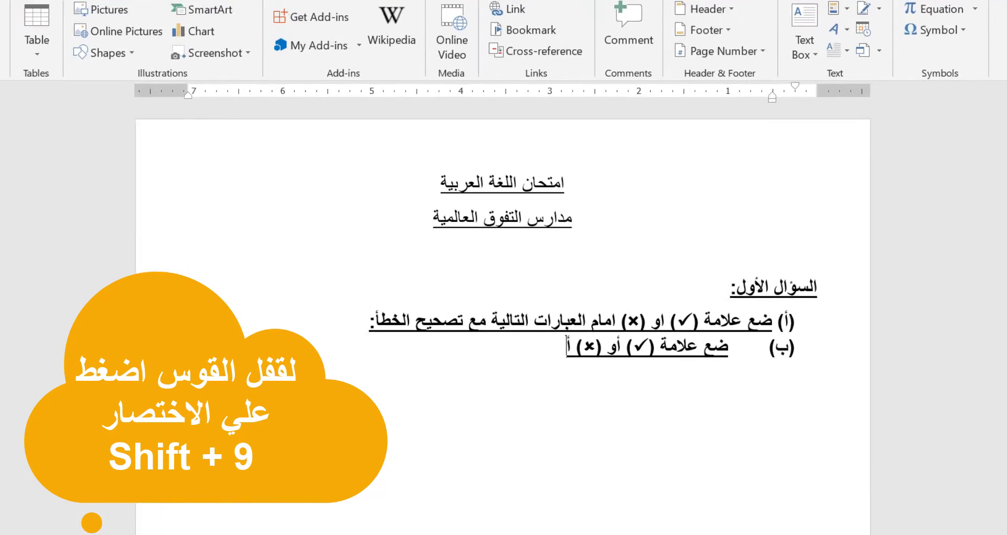
type("ما")
type("م العهبارا")
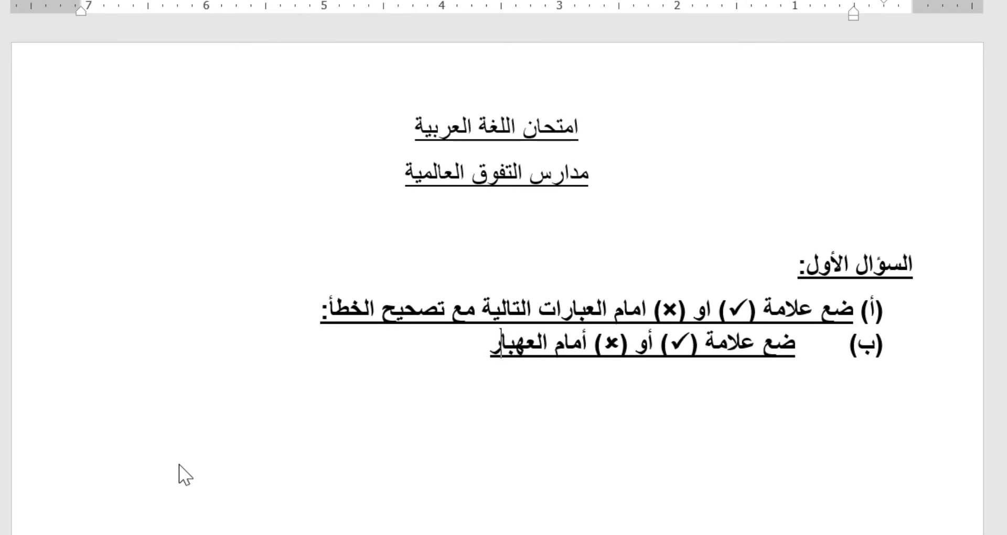
type("ت ال")
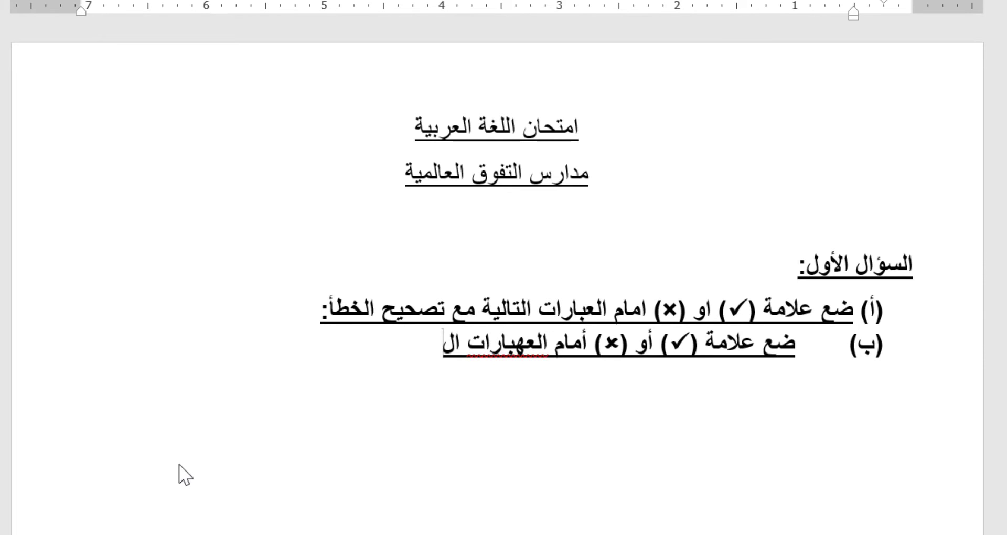
type("أتية")
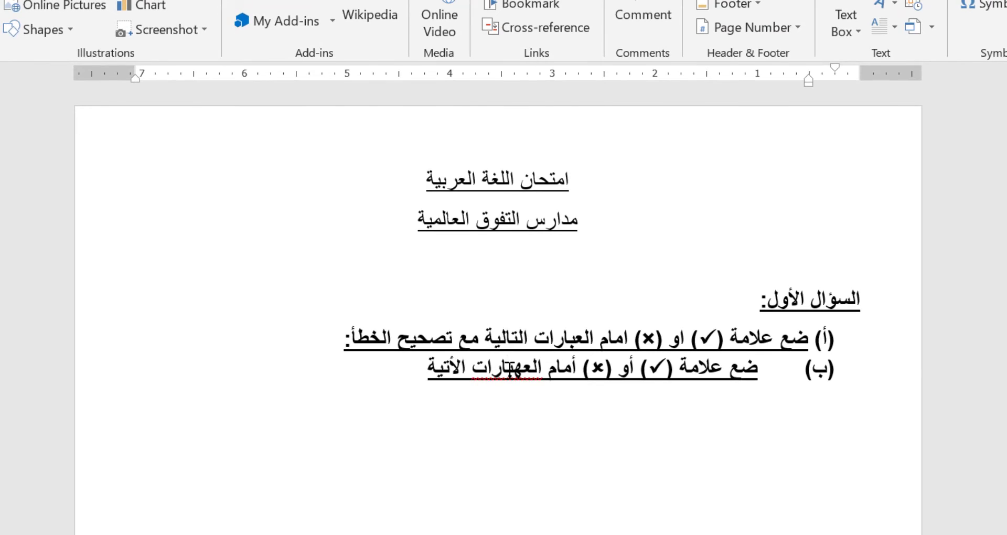
right_click(511, 369)
left_click(517, 63)
Start the empty line below (ب) with the text 'ضع علامة'.
left_click_drag(436, 370, 316, 392)
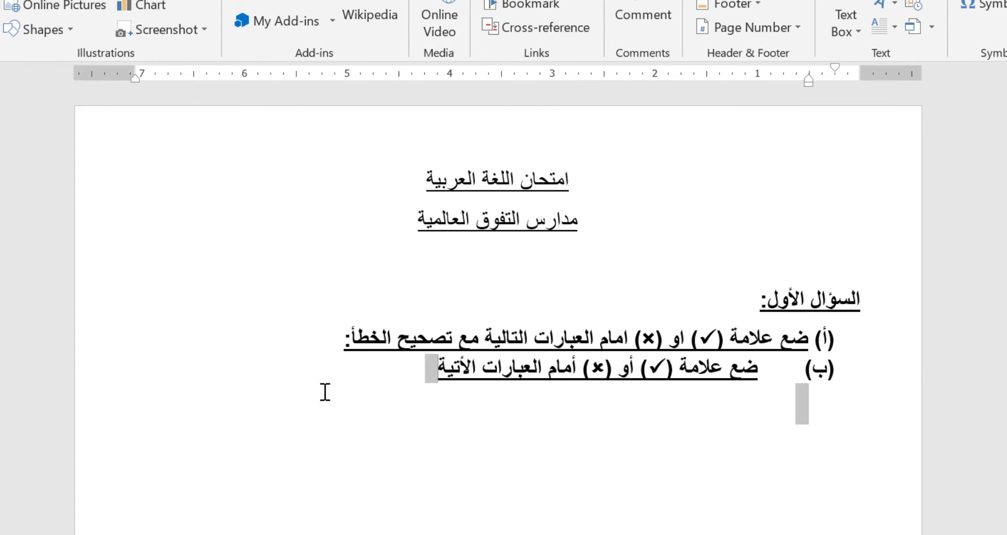
left_click(316, 391)
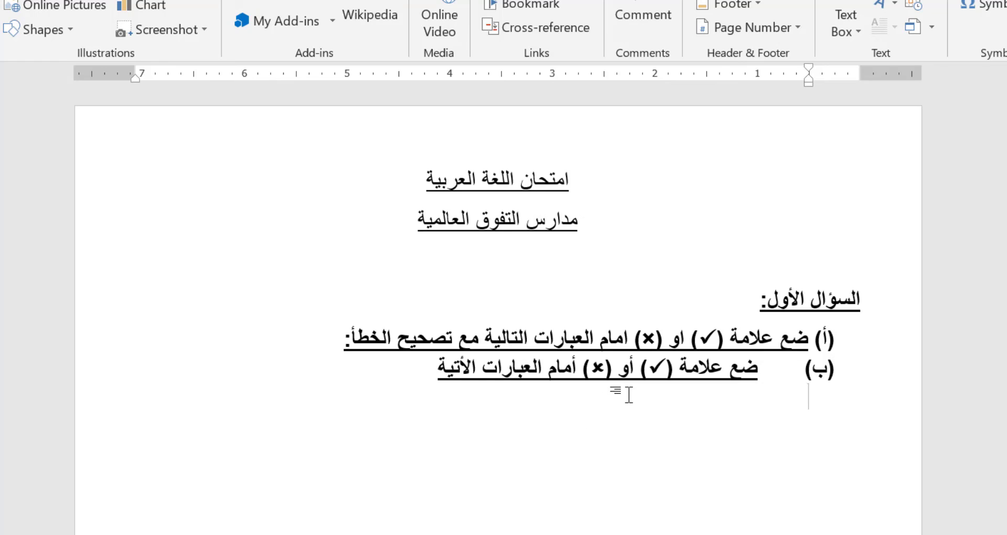
key("ctrl+v")
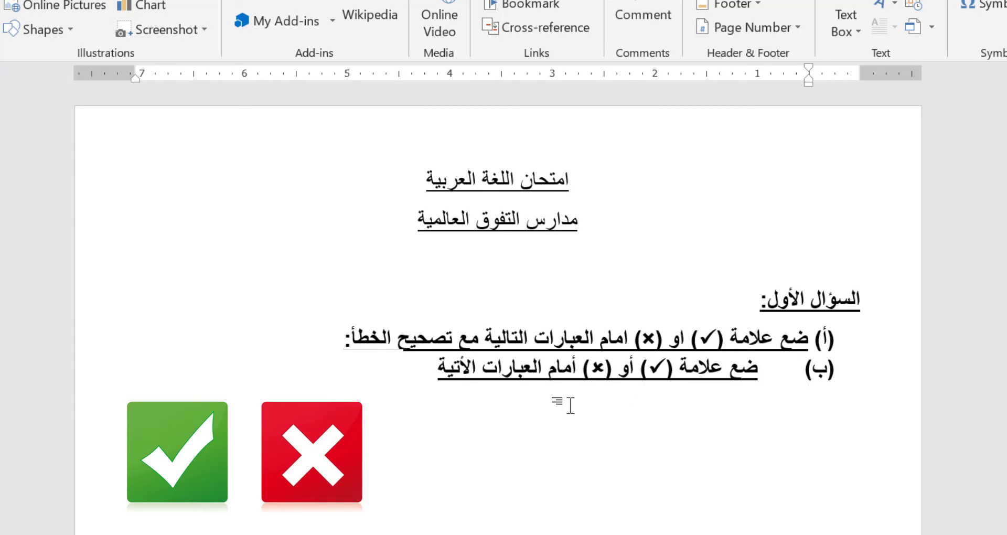
double_click(761, 406)
key("ctrl+z")
type("ع")
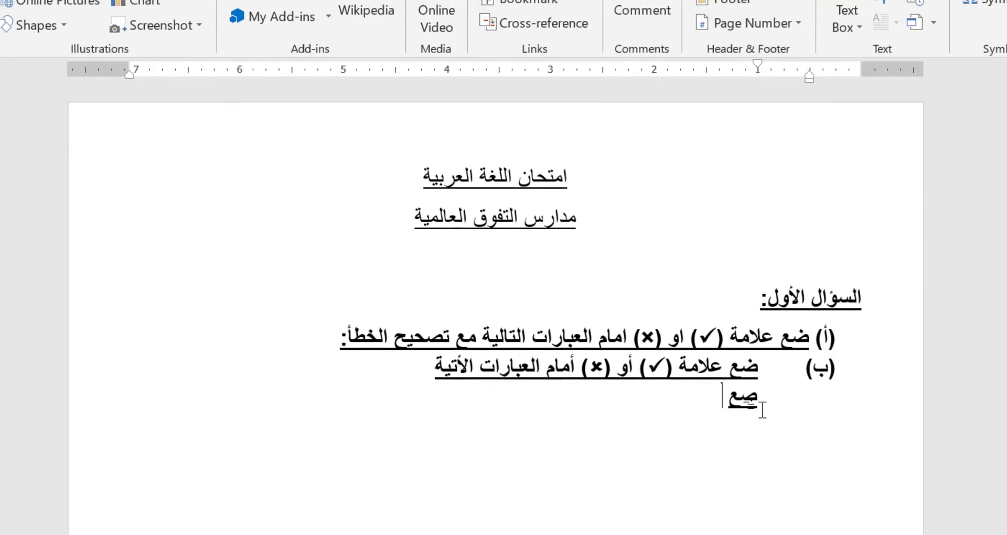
type(" علا")
type("مة")
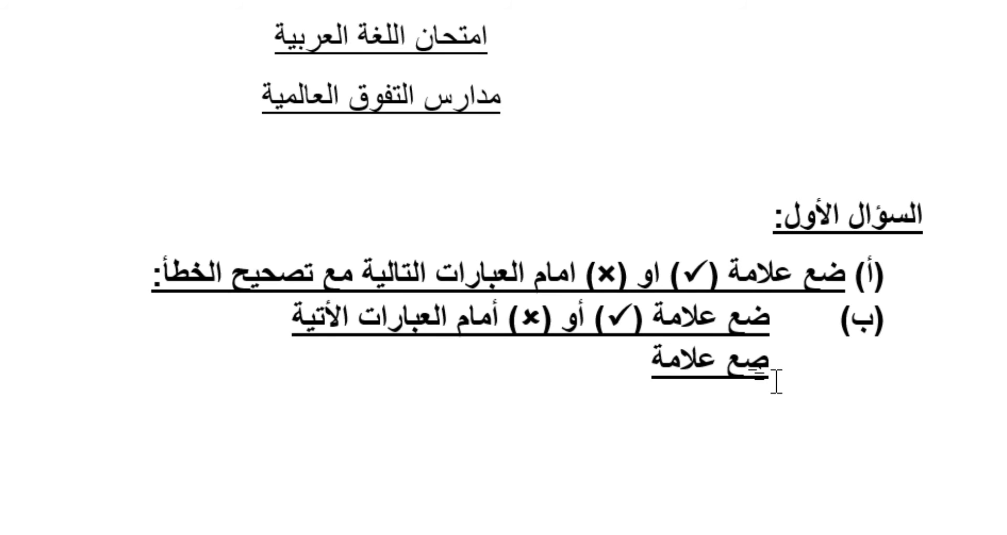
Insert the Wingdings boxed check mark ☑ (code 254) on the new line.
left_click(236, 100)
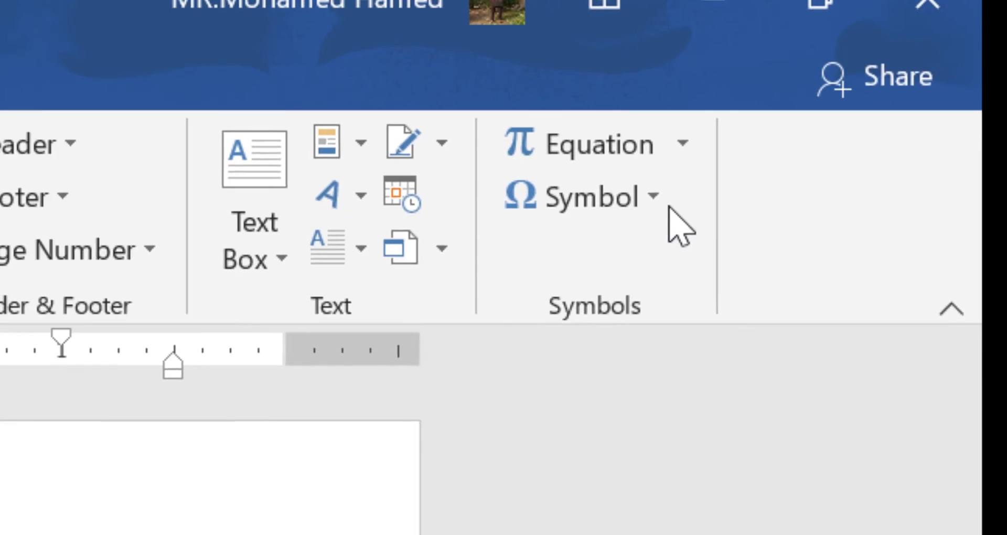
left_click(619, 232)
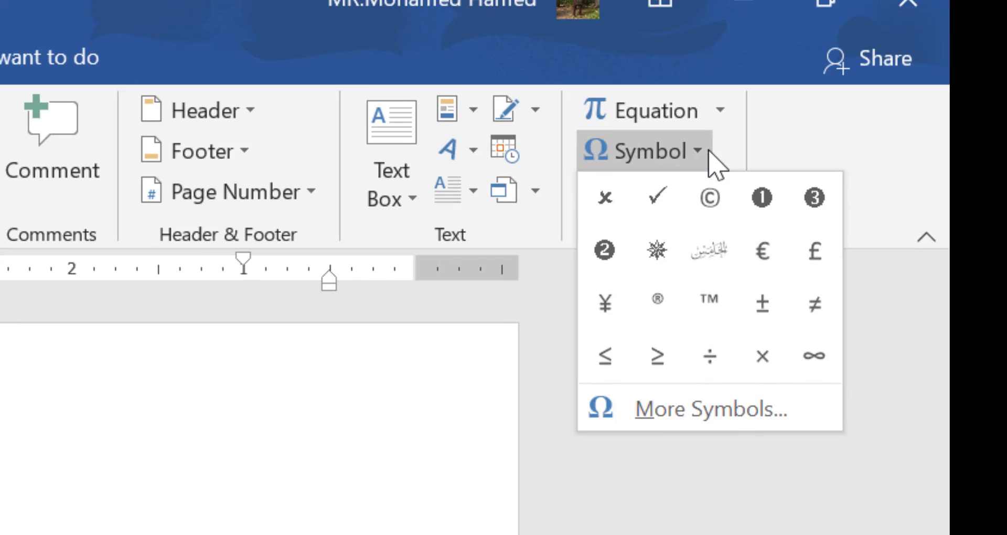
left_click(724, 409)
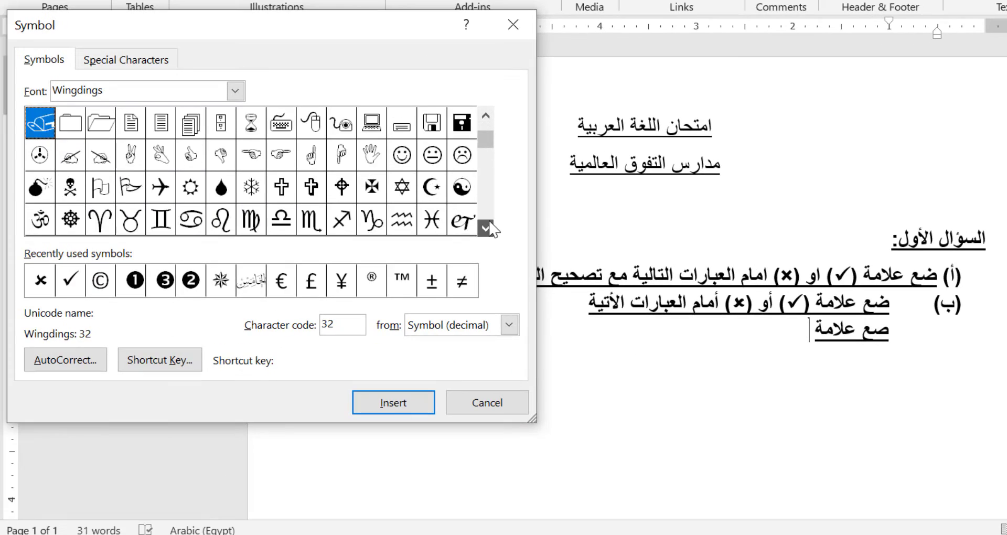
left_click_drag(489, 222, 490, 222)
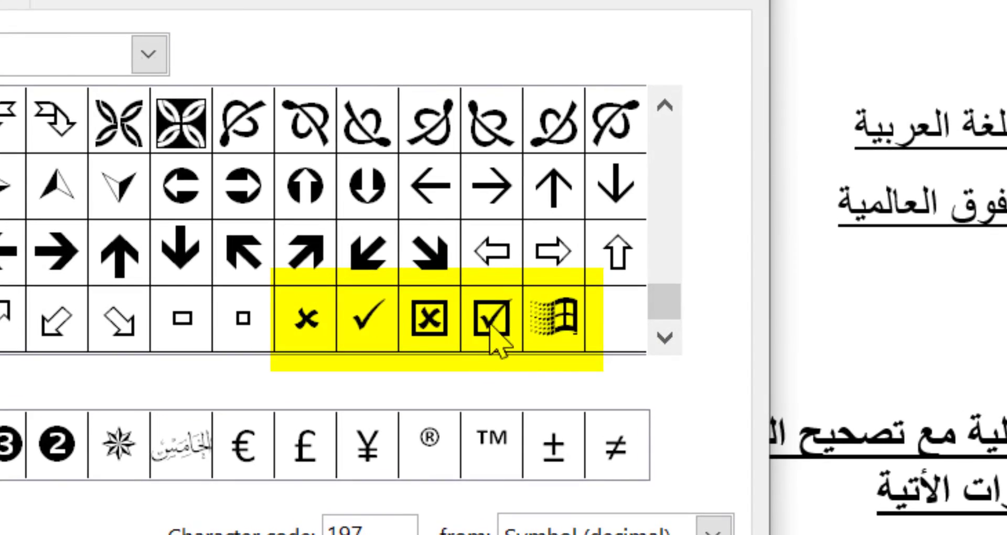
left_click(491, 326)
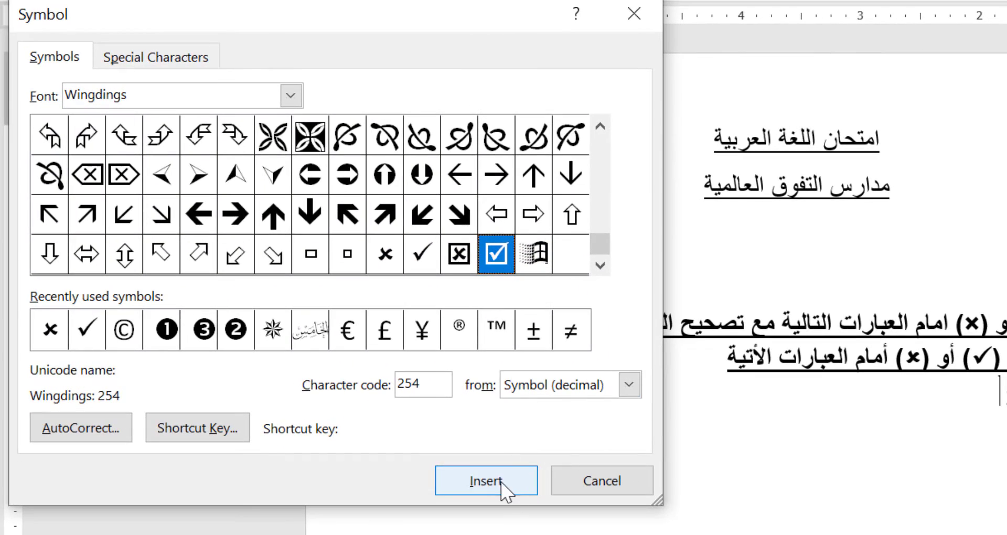
left_click(501, 482)
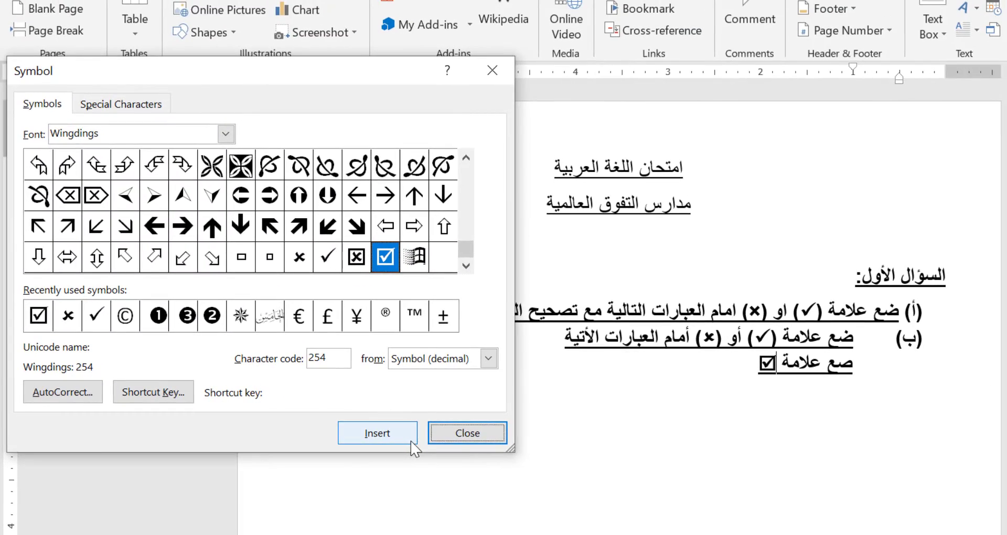
left_click(495, 430)
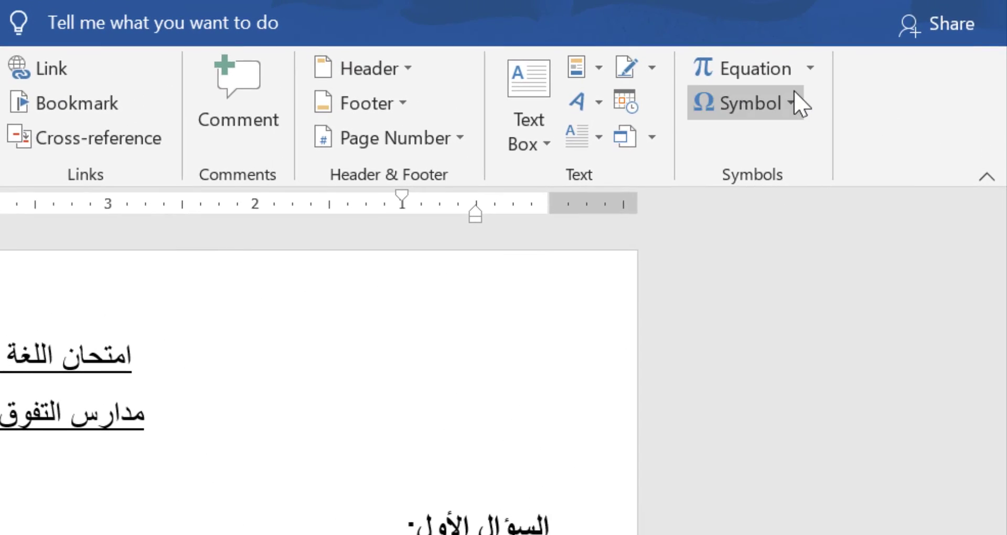
Insert the Wingdings boxed cross mark ☒ (code 253) after it.
left_click(800, 103)
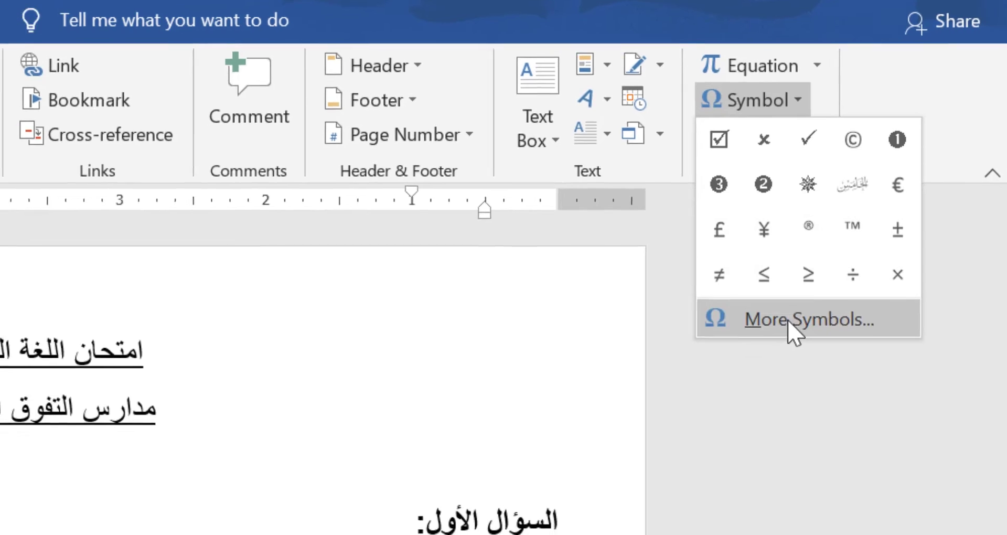
left_click(791, 333)
left_click_drag(484, 132, 486, 220)
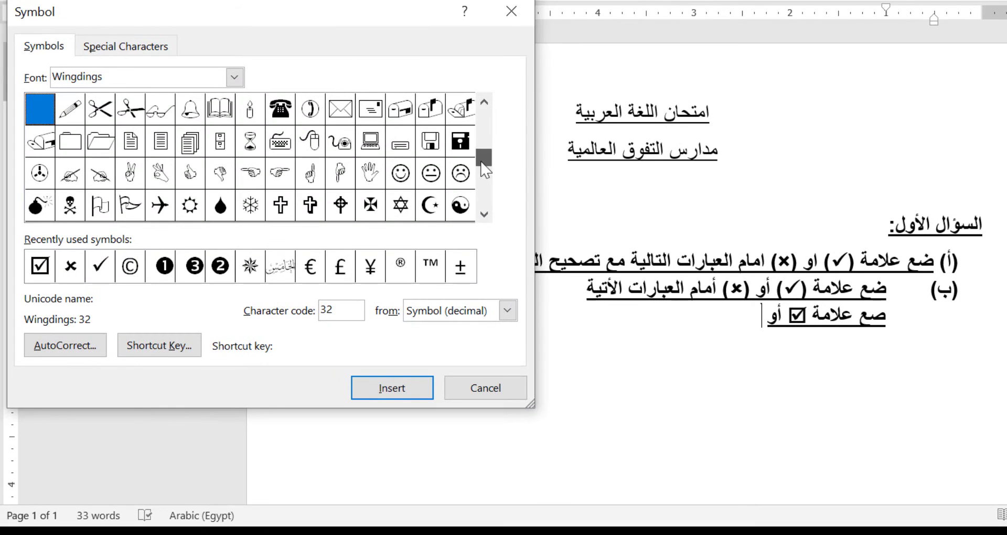
left_click(371, 205)
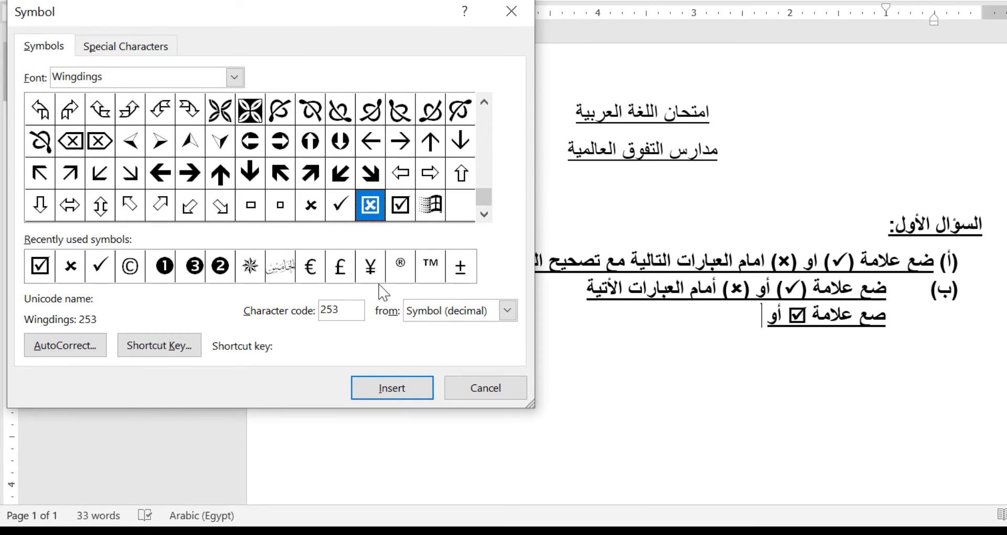
left_click(392, 388)
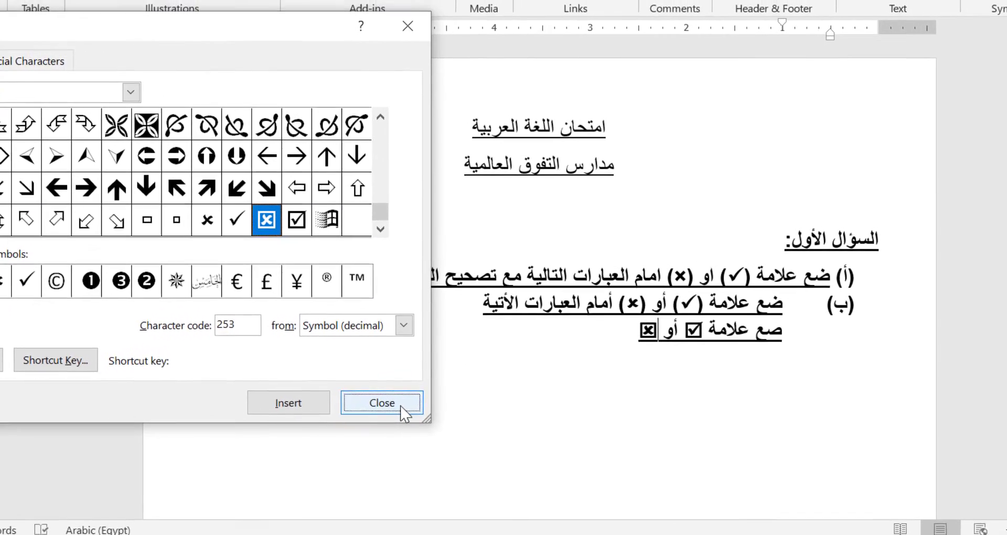
left_click(400, 405)
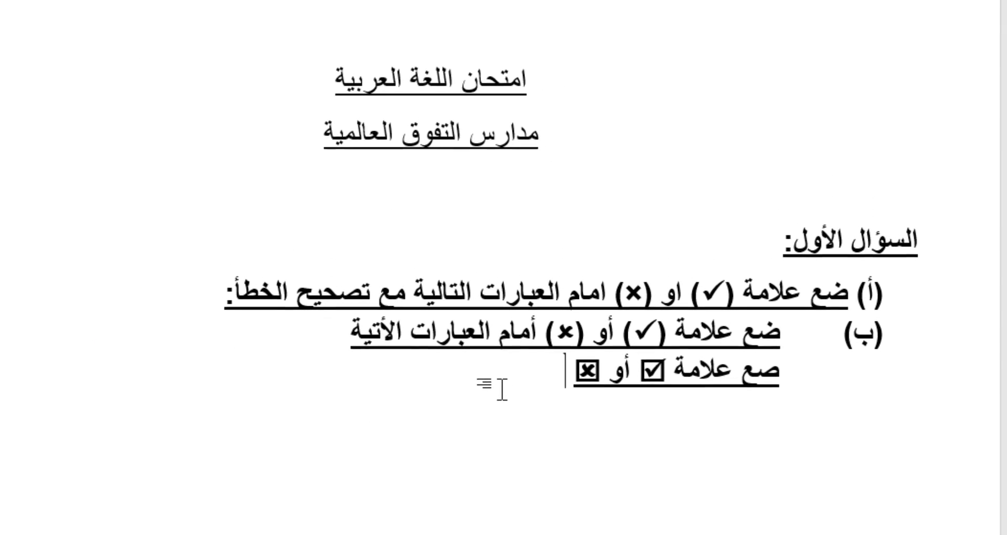
Type 'أمام العبارات ال' after the ☒ symbol.
type("أمام")
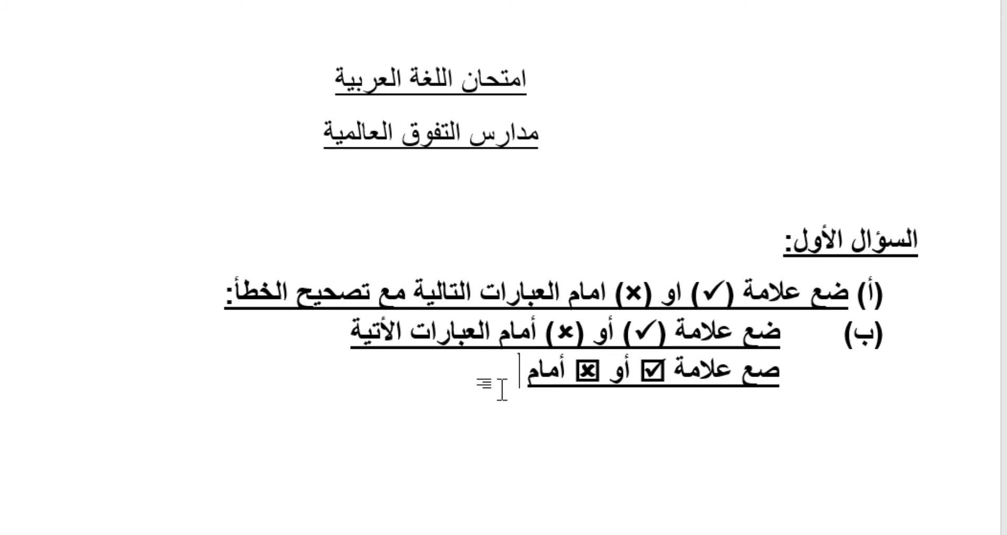
type(" العبارات ال")
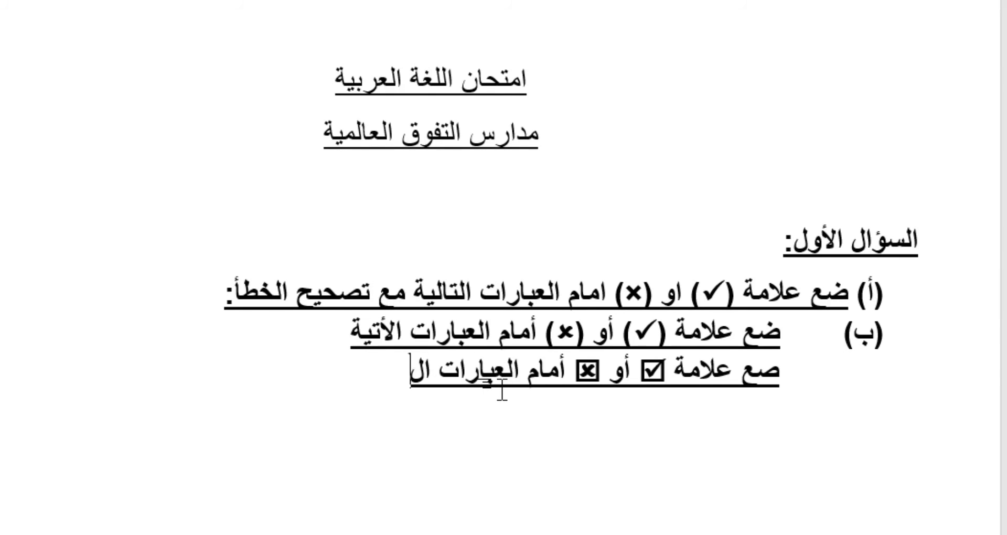